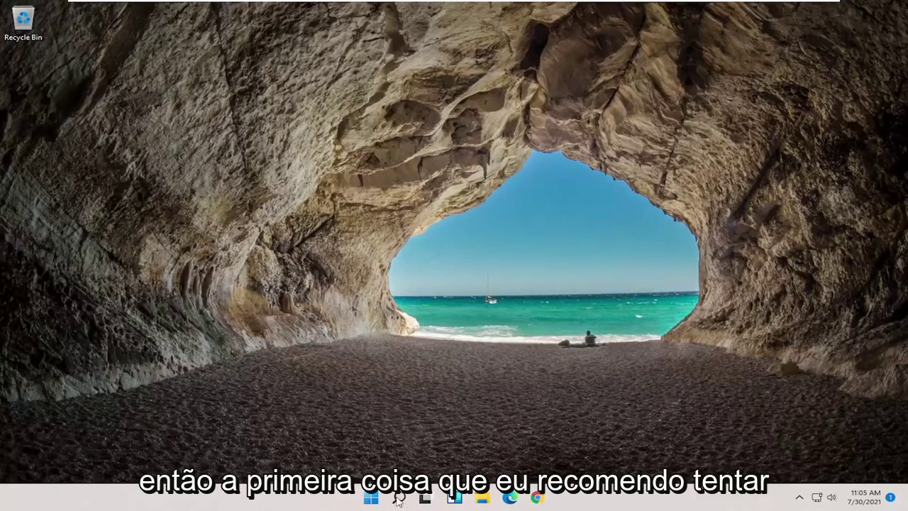
Step: Open Windows Search from the taskbar search icon
left_click(399, 498)
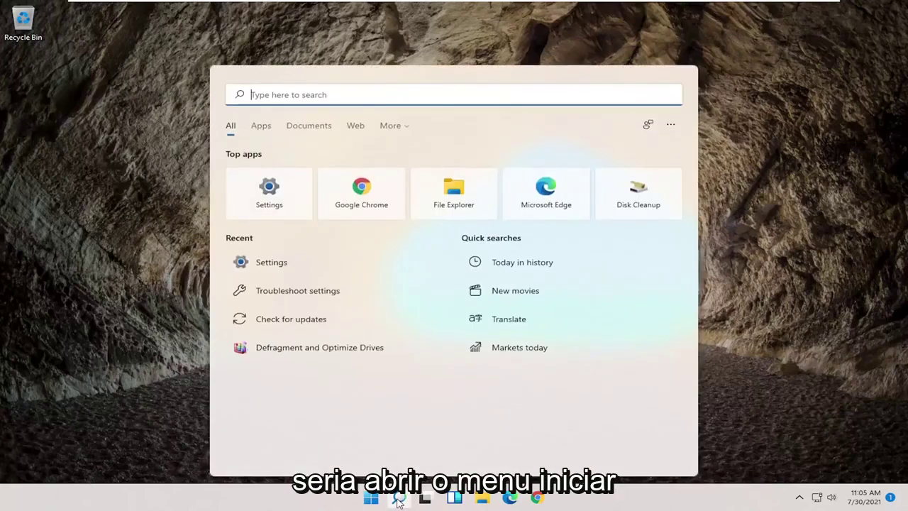
Step: Search 'servic', launch Services, and select WWAN AutoConfig at the bottom of the list
type("services")
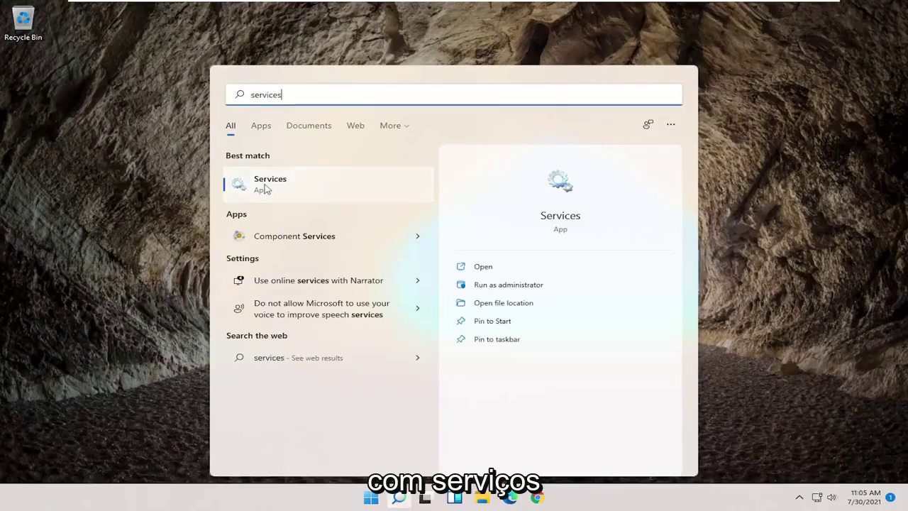
left_click(266, 187)
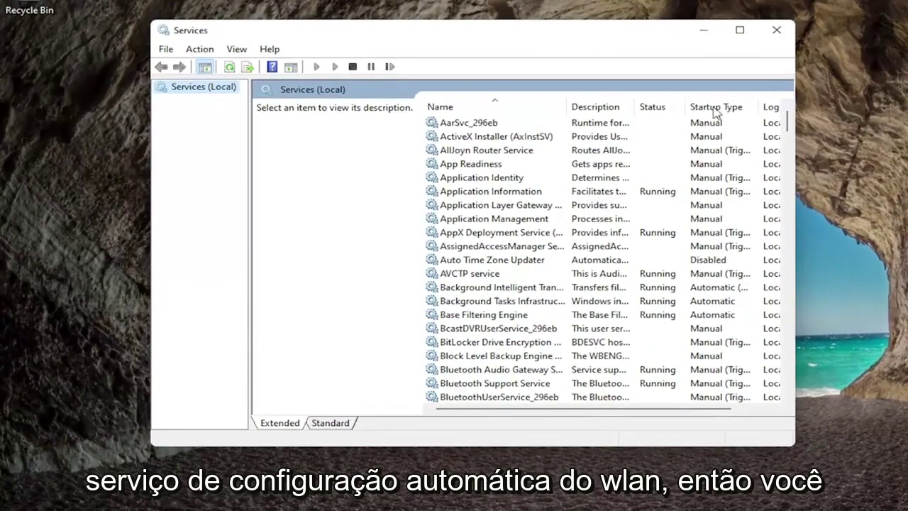
left_click_drag(788, 120, 758, 344)
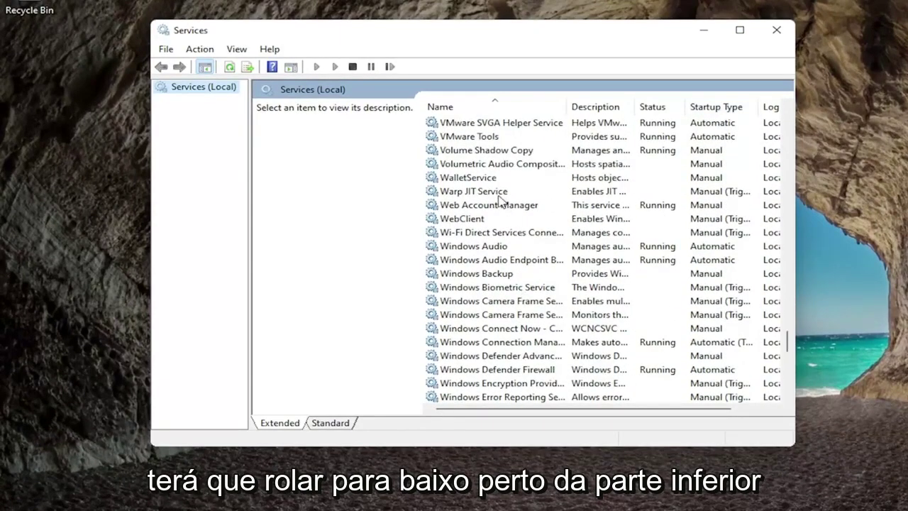
scroll(500, 213, "down", 3)
scroll(489, 237, "down", 9)
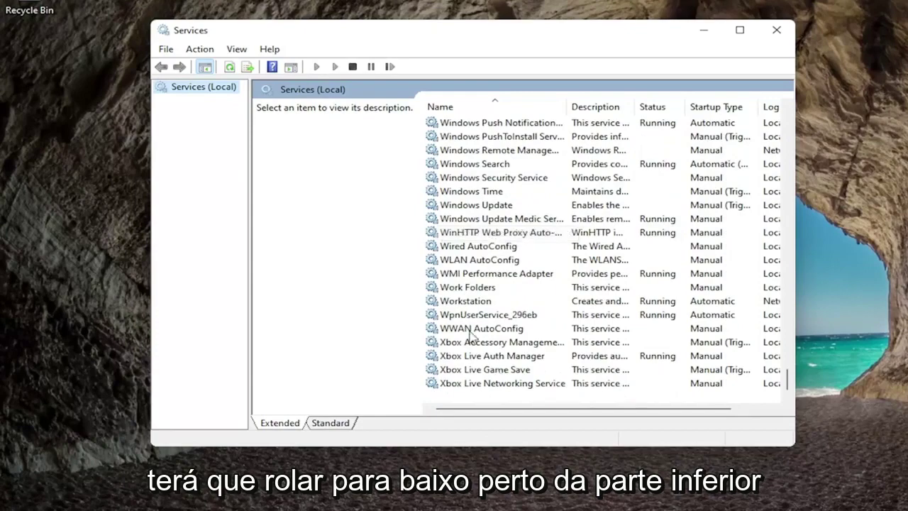
left_click(470, 330)
Step: Set WWAN AutoConfig to Automatic startup, start the service, apply, and close Services
double_click(469, 331)
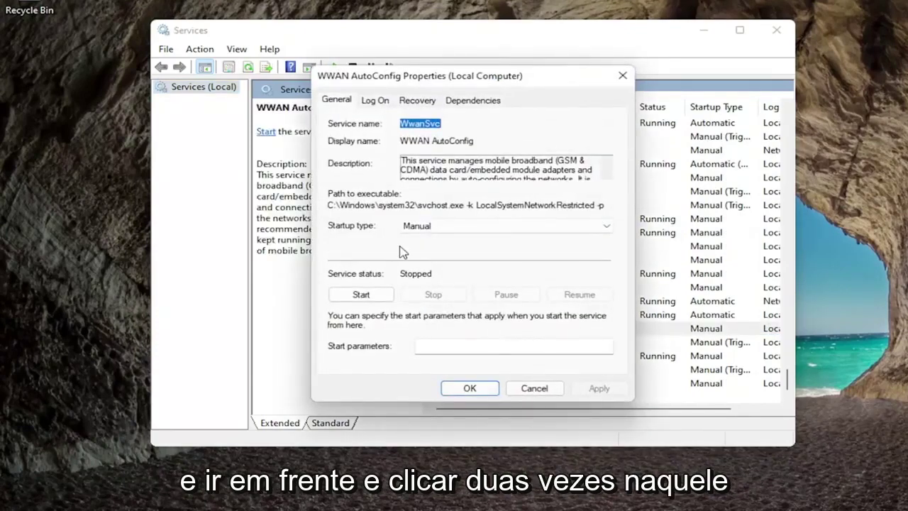
left_click(471, 228)
left_click(454, 247)
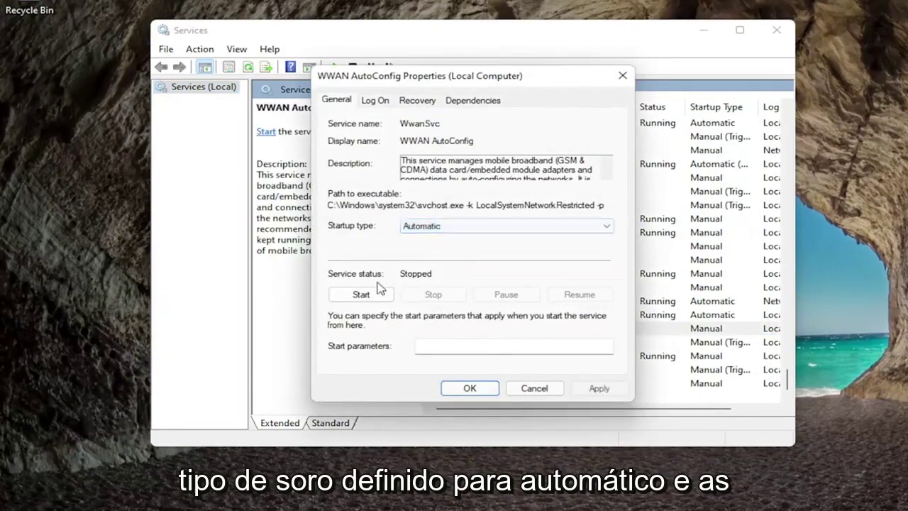
left_click(361, 294)
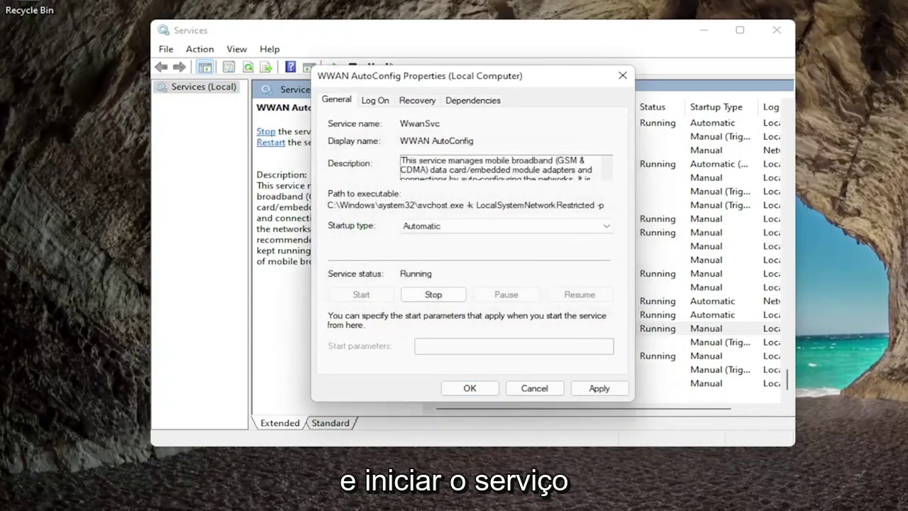
left_click(600, 390)
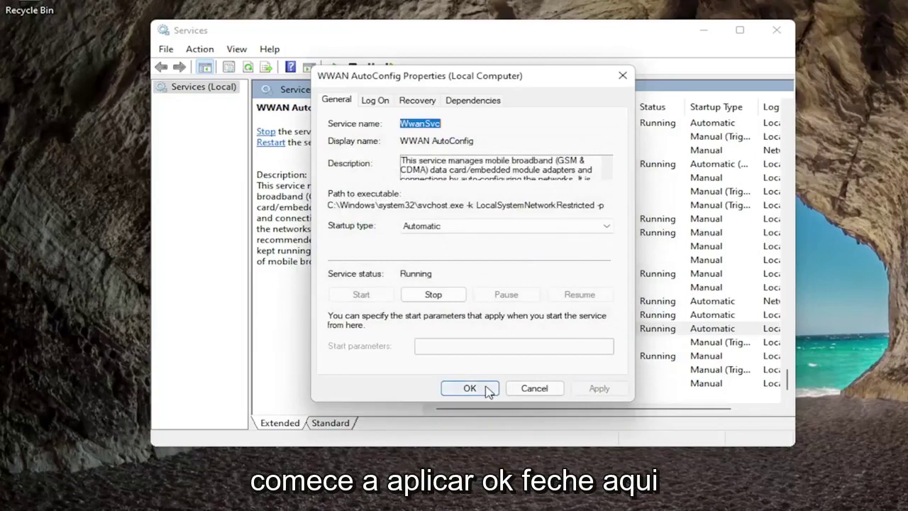
left_click(472, 388)
left_click(776, 30)
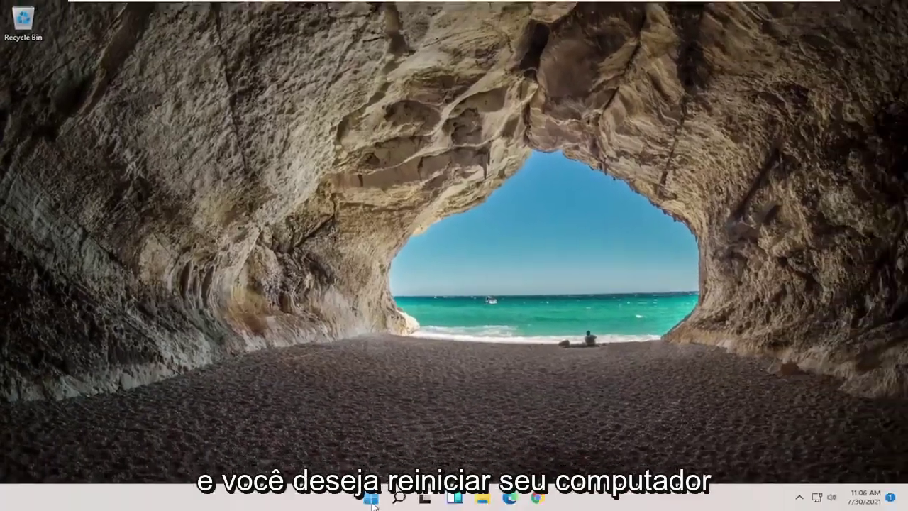
Step: Restart the PC via Shut down or sign out > Restart, then open Search after reboot
right_click(372, 501)
mouse_move(379, 454)
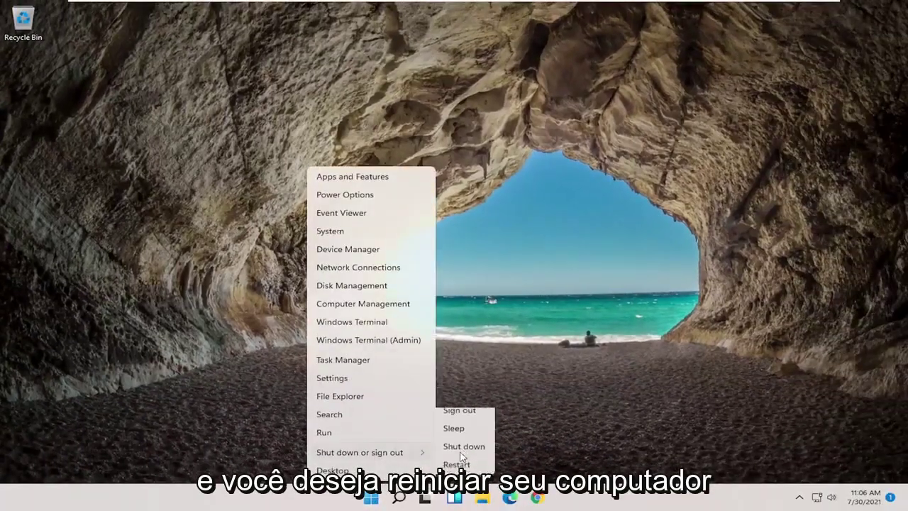
left_click(457, 471)
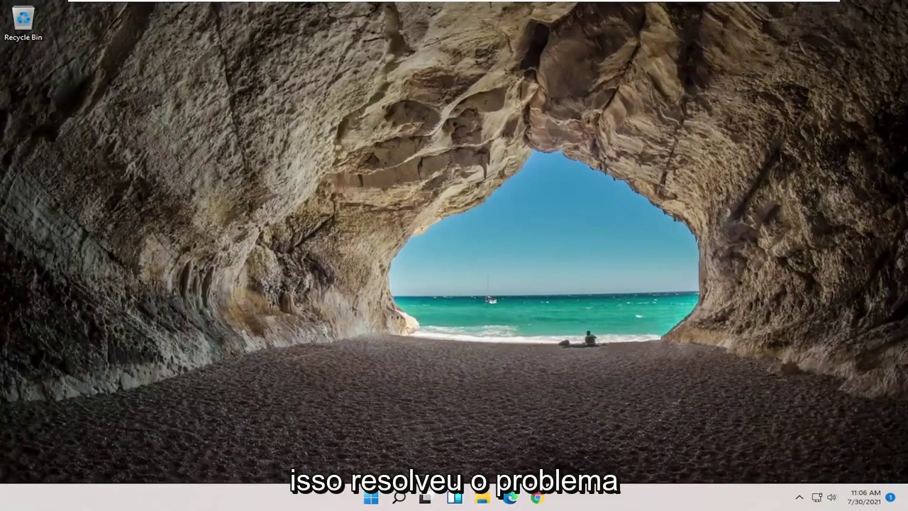
left_click(400, 498)
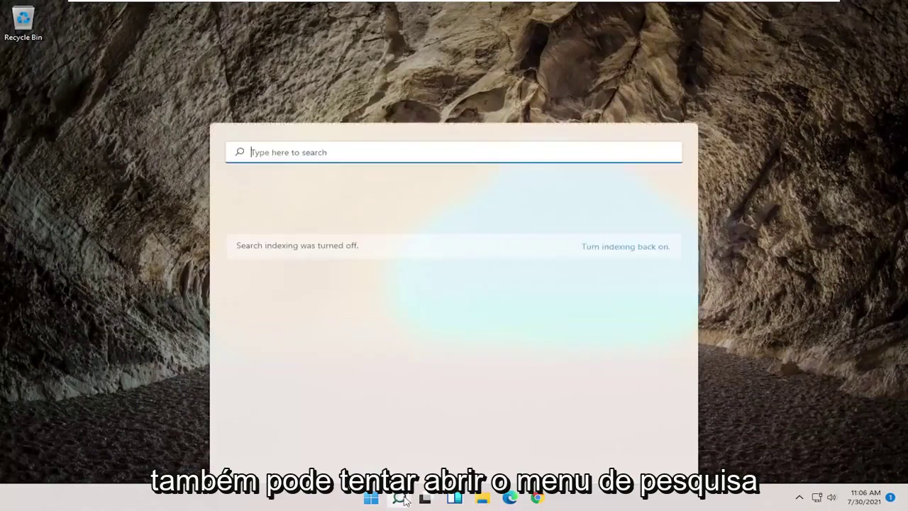
Step: Launch Command Prompt as administrator from a 'cmd' search and approve the UAC prompt
type("cmd")
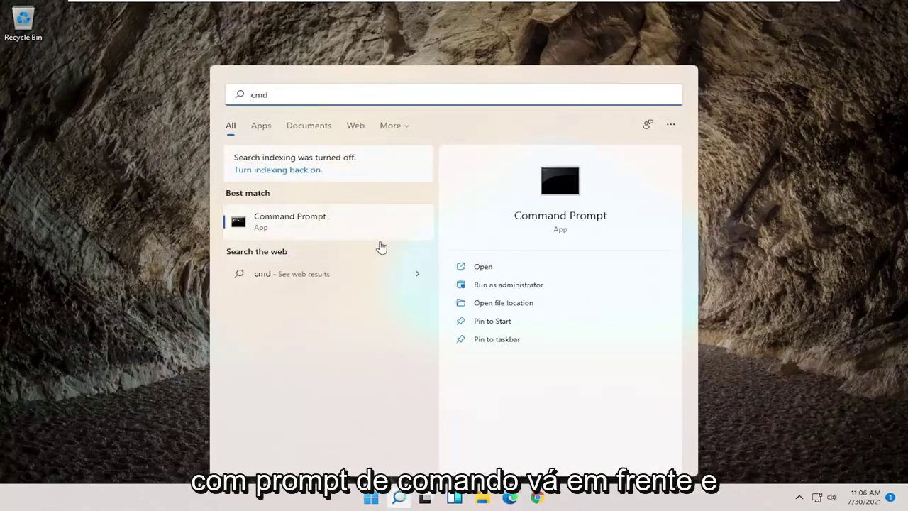
right_click(297, 220)
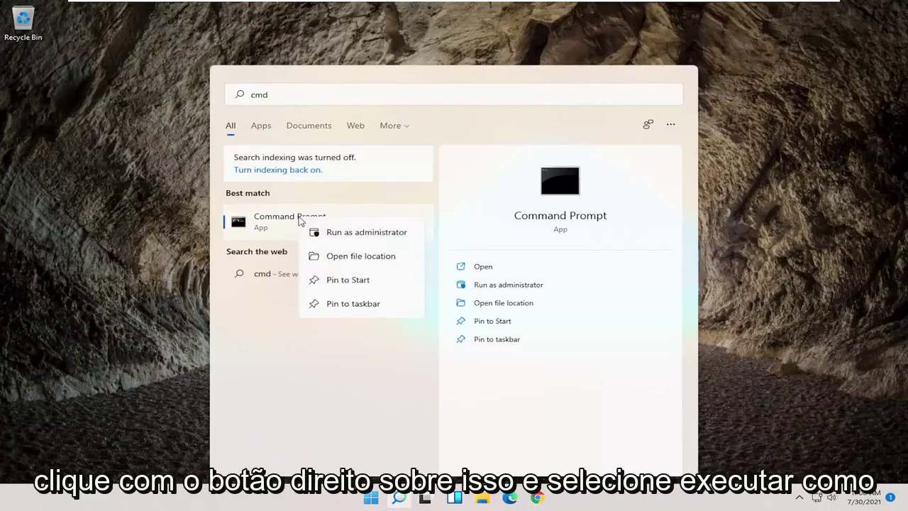
left_click(362, 233)
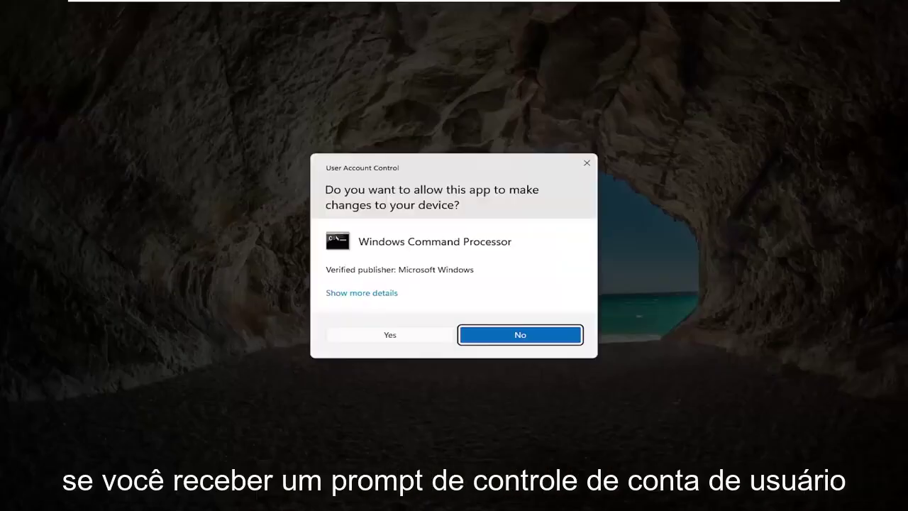
left_click(390, 334)
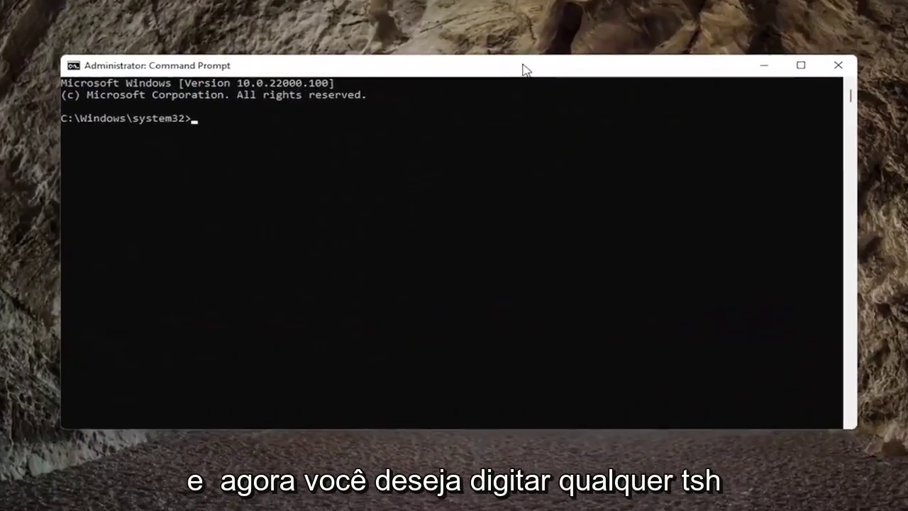
Step: Run 'netsh winsock reset' in the elevated Command Prompt, then close the window
type("netsh")
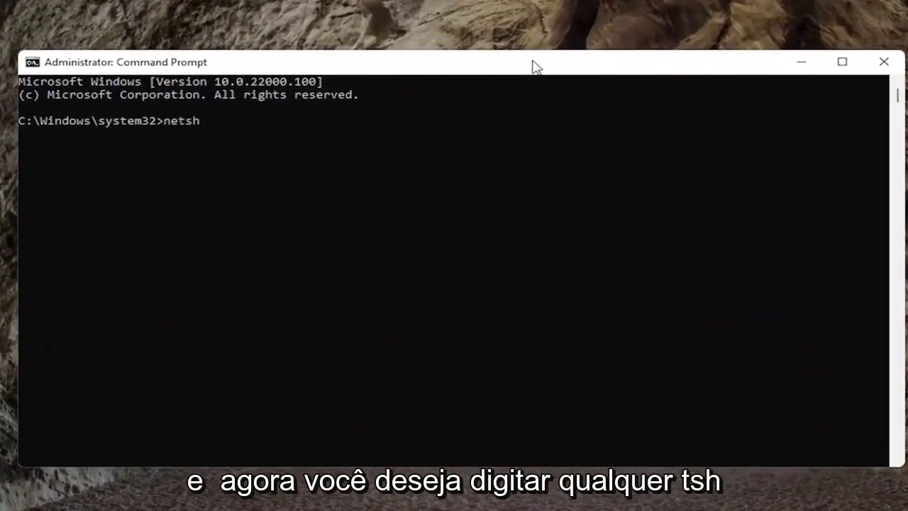
type(" win")
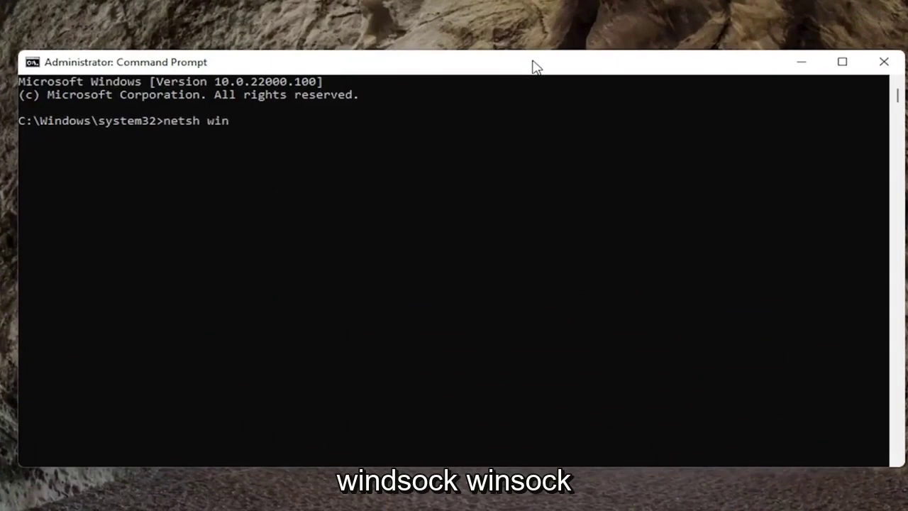
type("sock reset")
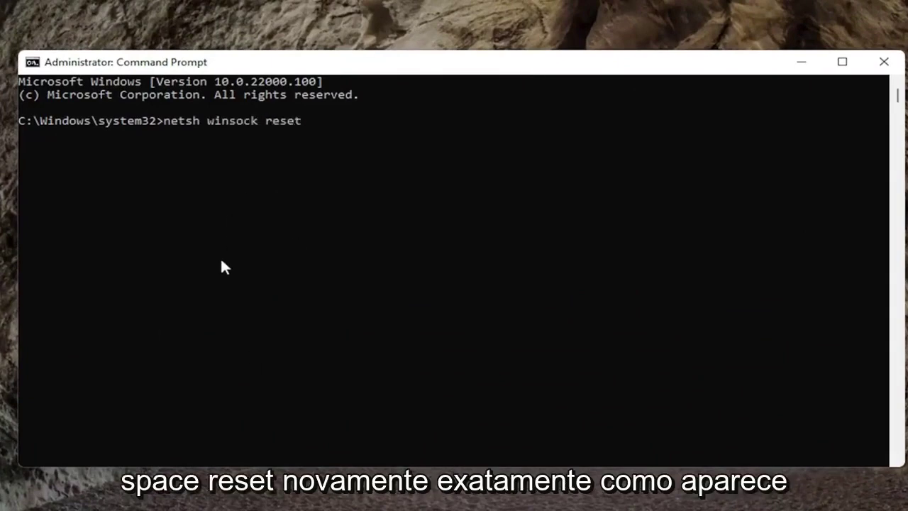
key("Return")
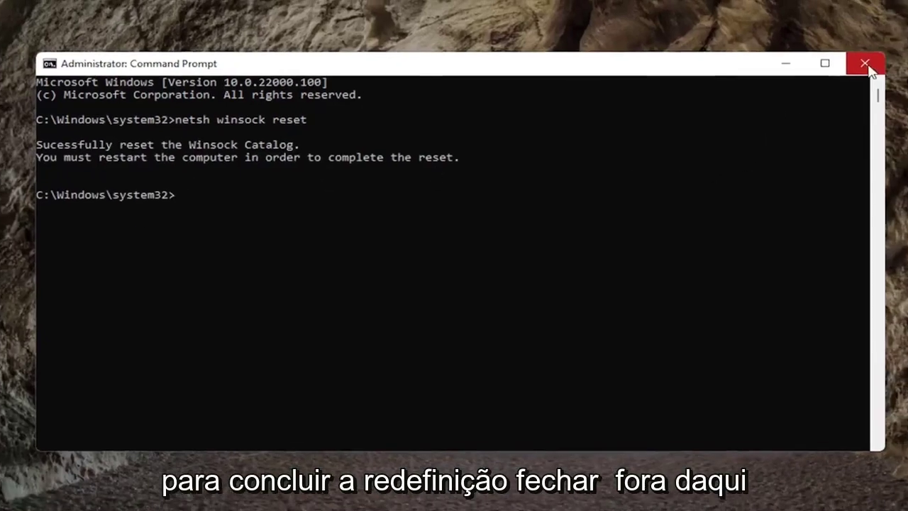
left_click(865, 64)
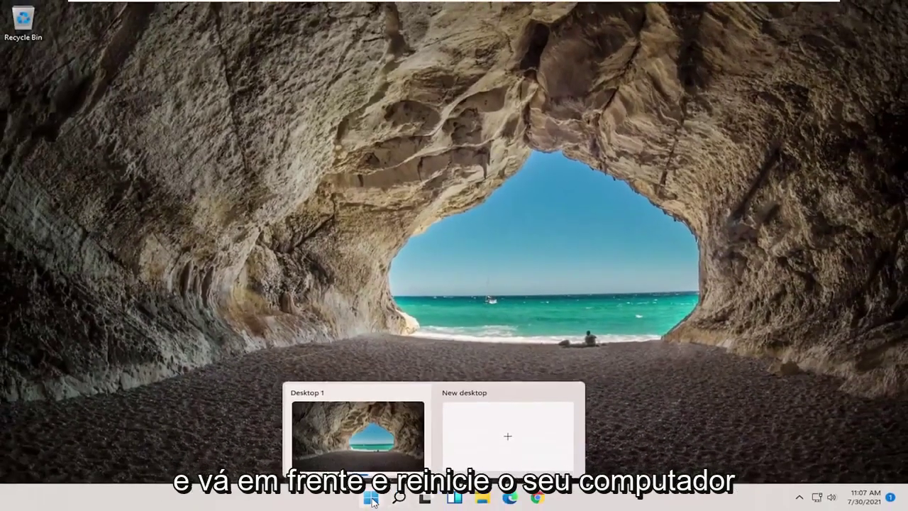
Step: Restart Windows via Shut down or sign out > Restart, then open Start after it boots
right_click(371, 498)
mouse_move(366, 451)
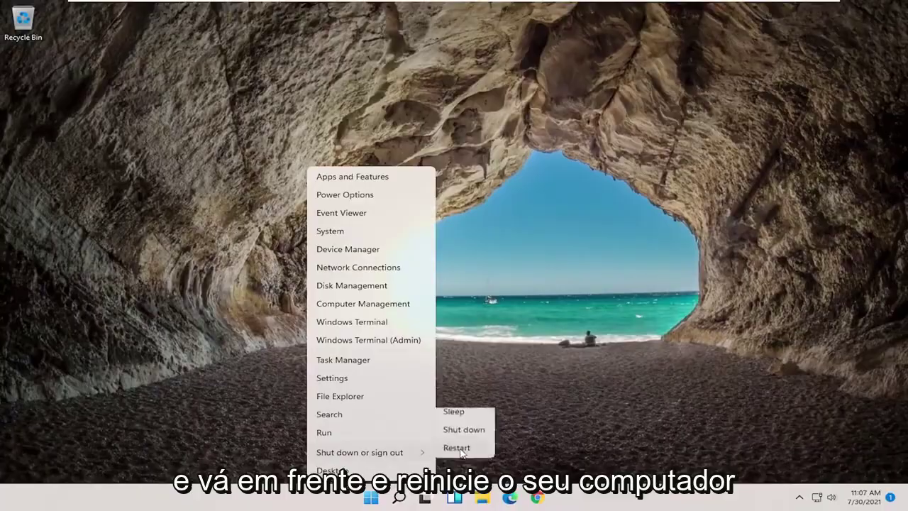
left_click(463, 470)
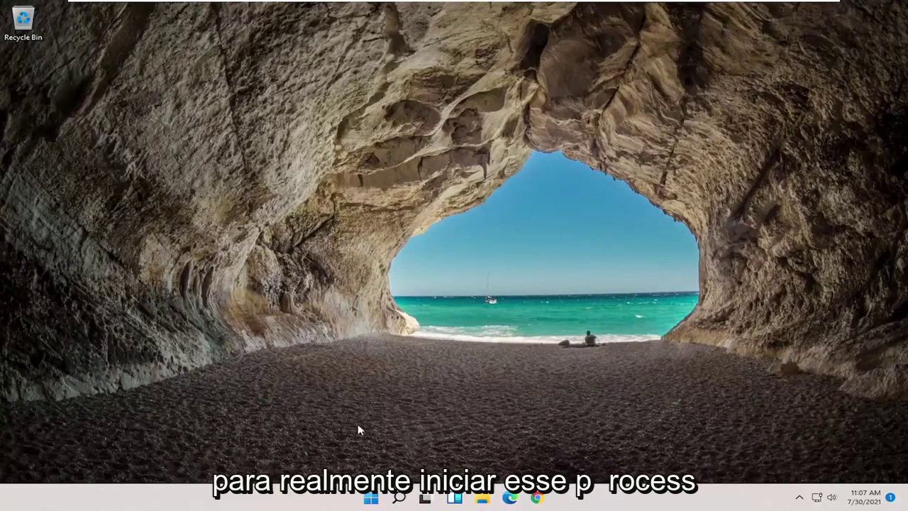
left_click(370, 498)
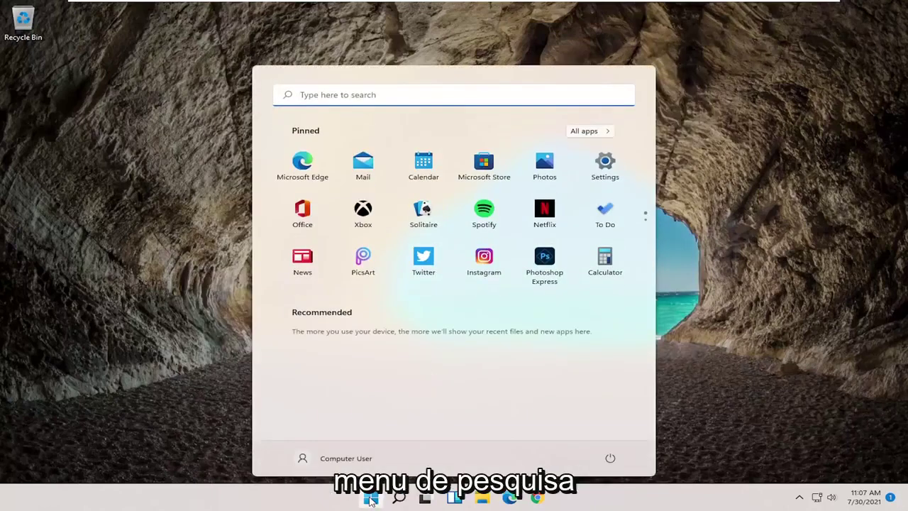
Step: Search 'settings', open Settings, and go to Network & internet > Advanced network settings
type("settings")
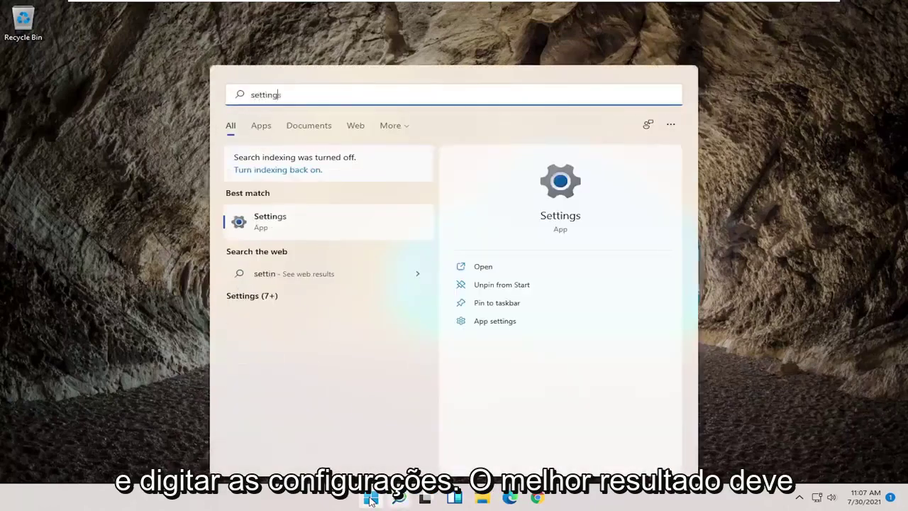
left_click(284, 229)
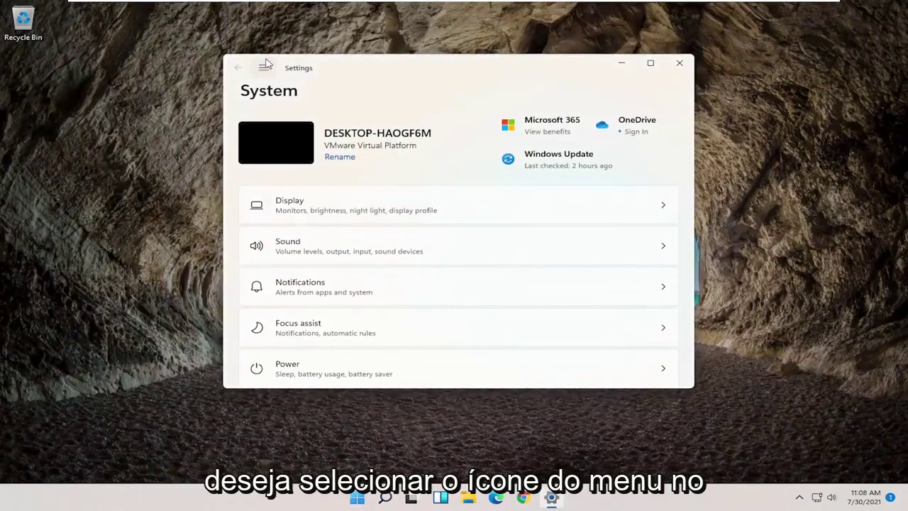
left_click(265, 68)
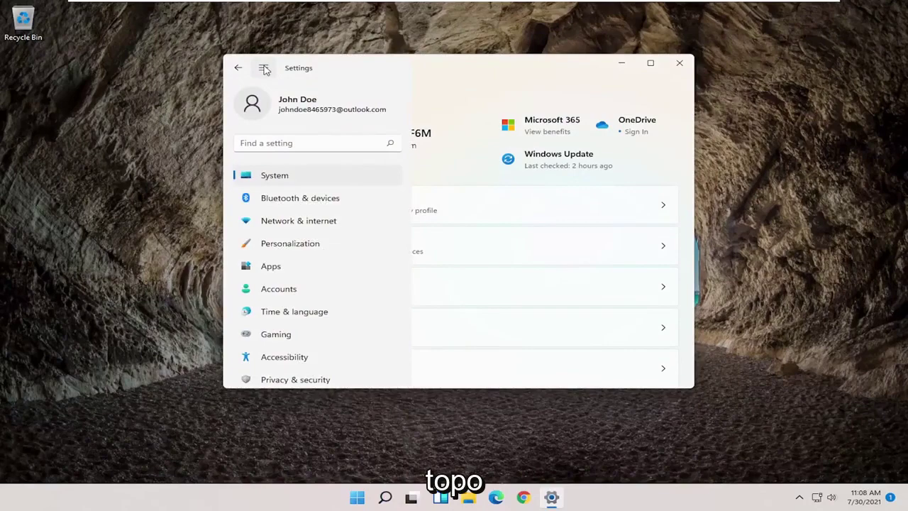
left_click(306, 227)
scroll(306, 230, "down", 3)
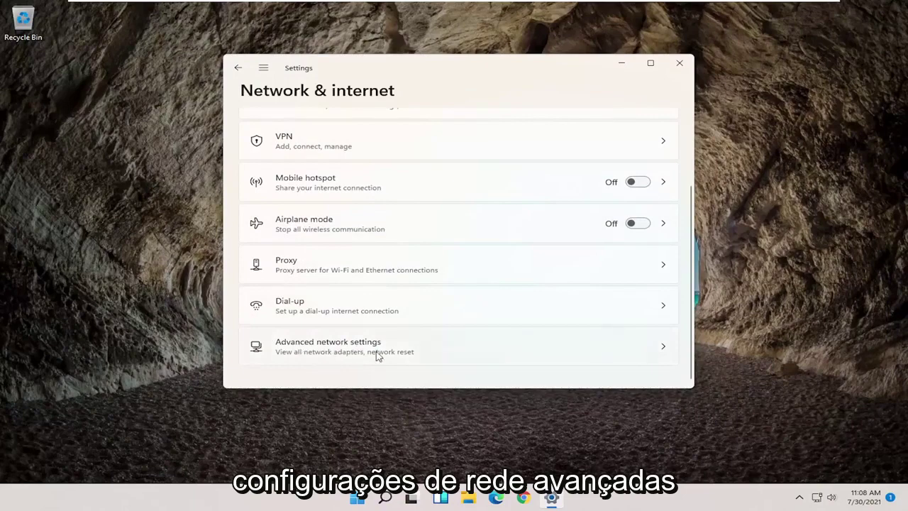
left_click(377, 353)
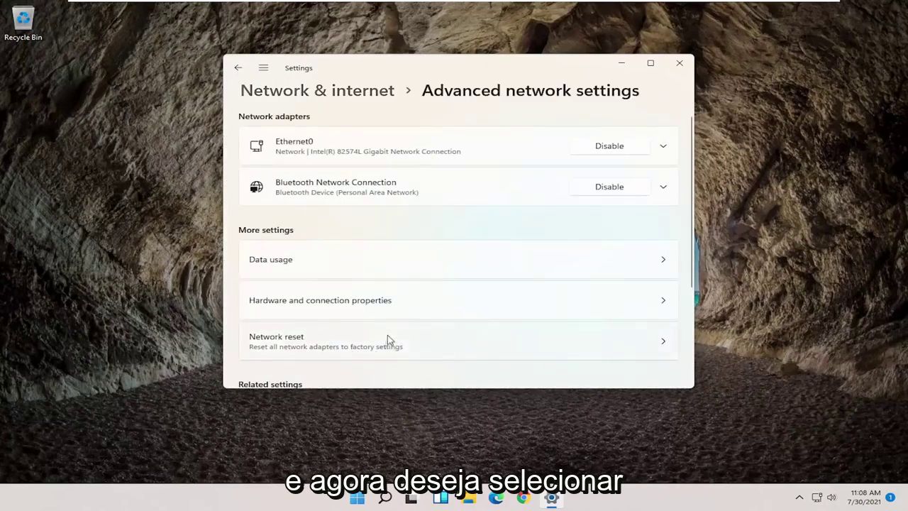
scroll(291, 255, "down", 1)
scroll(291, 255, "down", 1)
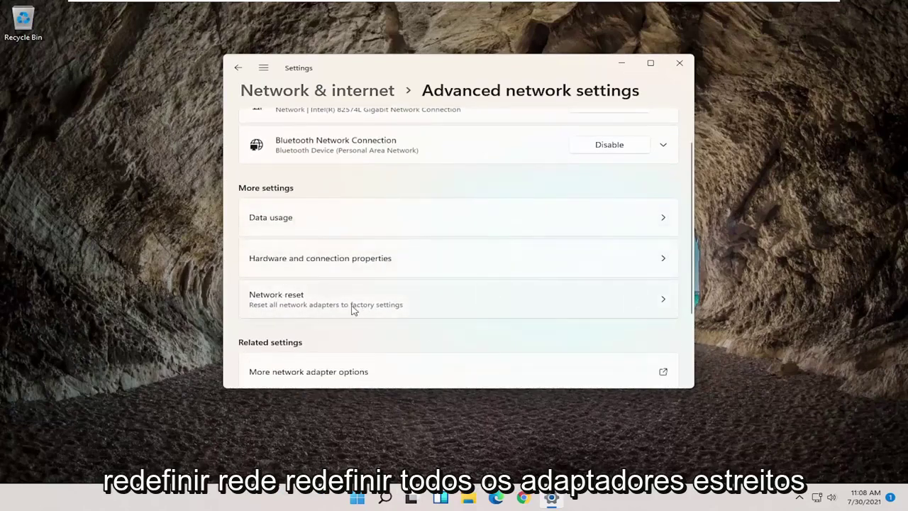
Step: Reset all network adapters via Network reset > Reset now, confirm, and close Settings
left_click(383, 306)
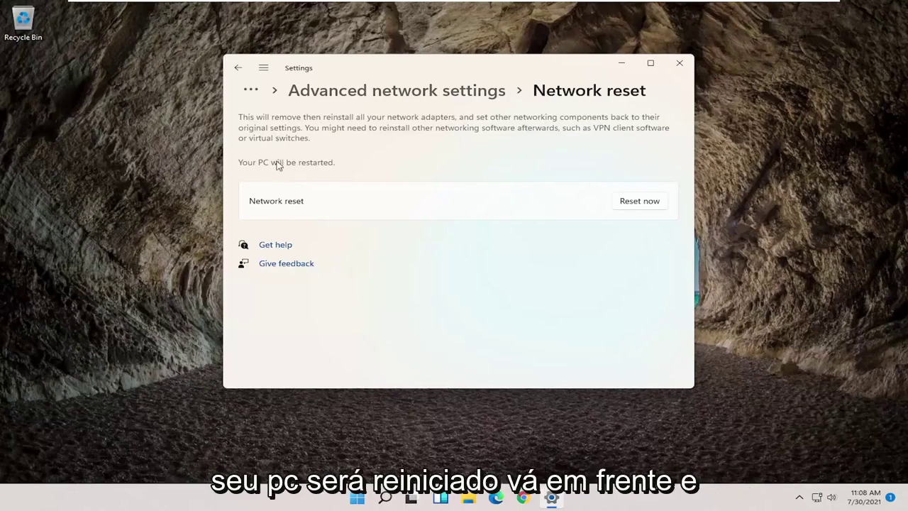
left_click(642, 203)
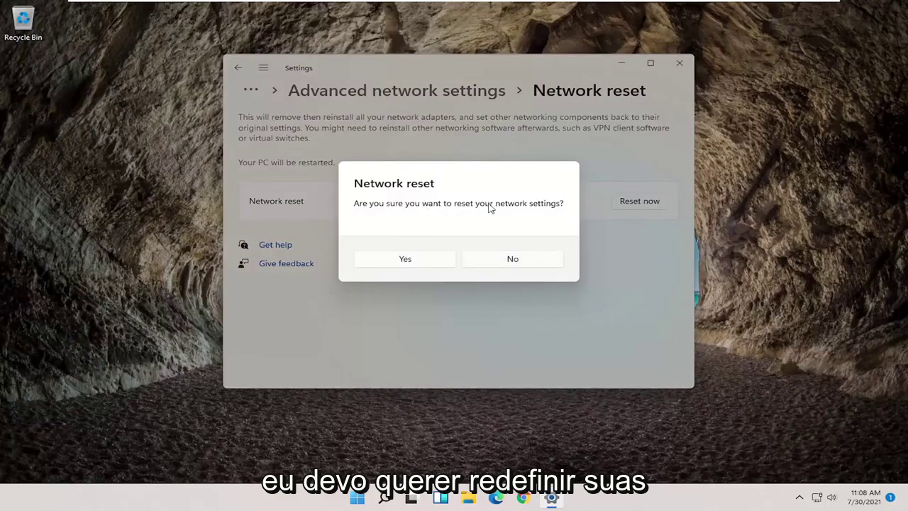
left_click(437, 262)
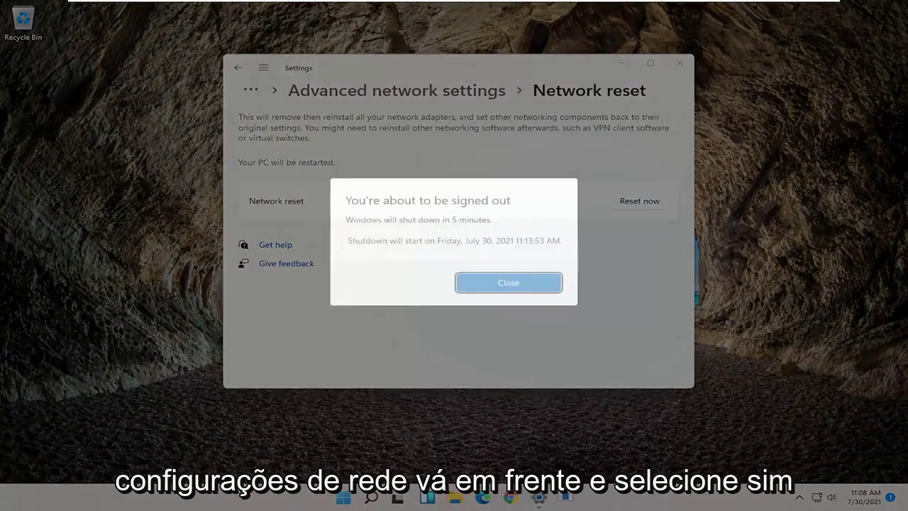
left_click(516, 284)
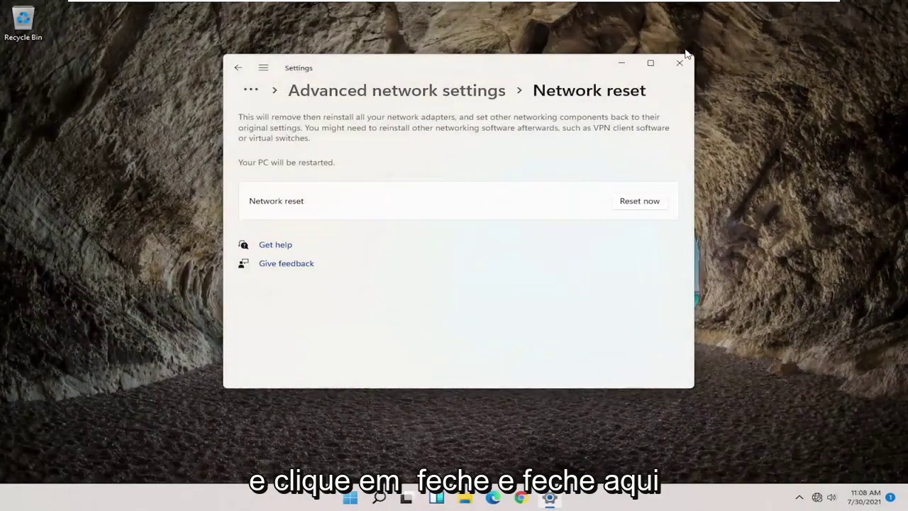
left_click(680, 62)
Step: Restart the PC via Shut down or sign out > Restart
right_click(371, 498)
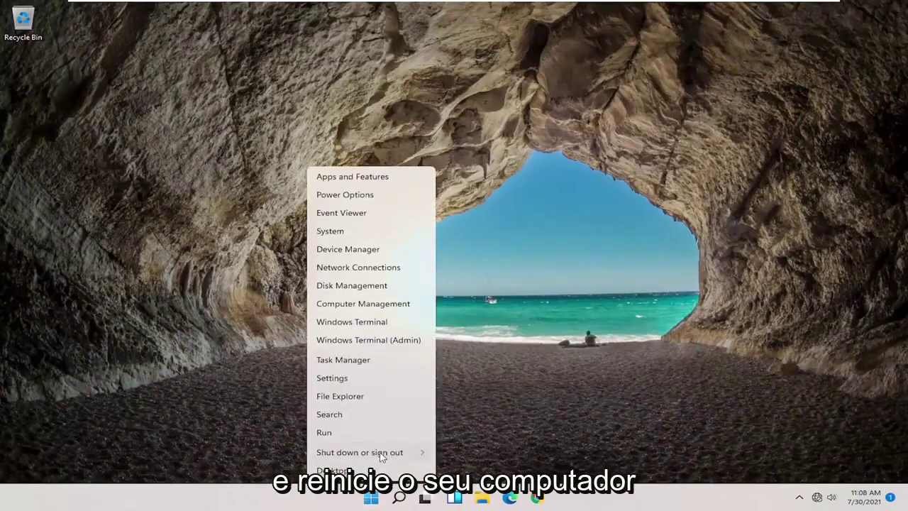
mouse_move(381, 456)
left_click(465, 471)
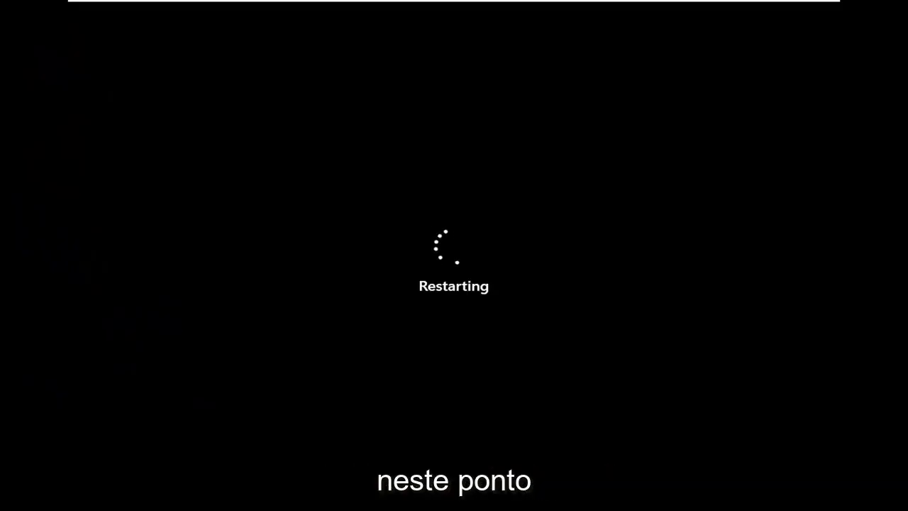